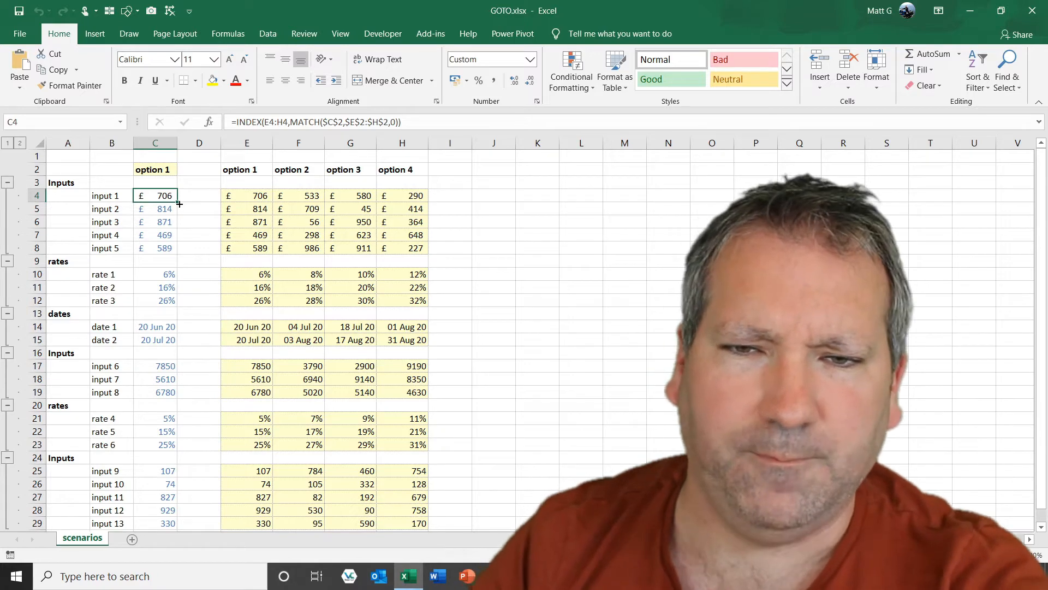
Select only the formula cells in C4:C29 and re-enter the INDEX/MATCH formula into all of them at once.
{"action": "left_click", "coordinate": [163, 519], "text": "shift"}
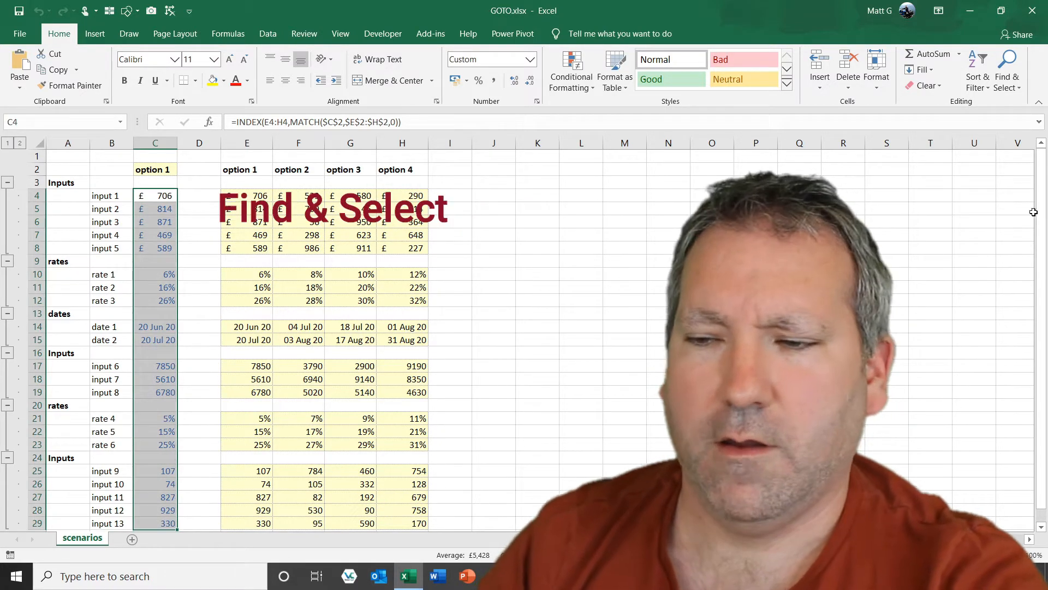
{"action": "left_click", "coordinate": [1007, 76]}
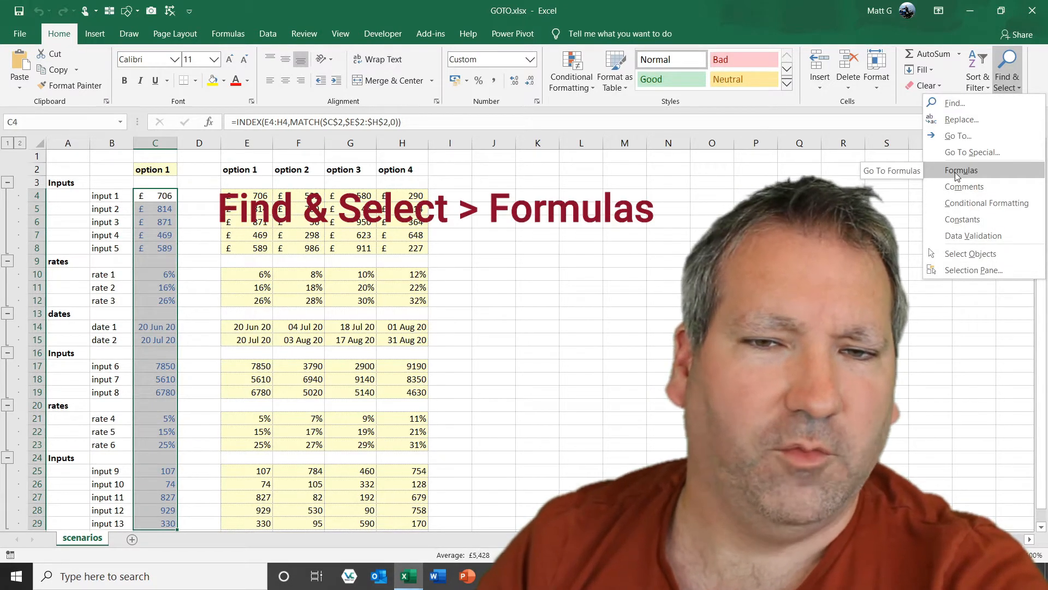
{"action": "left_click", "coordinate": [955, 170]}
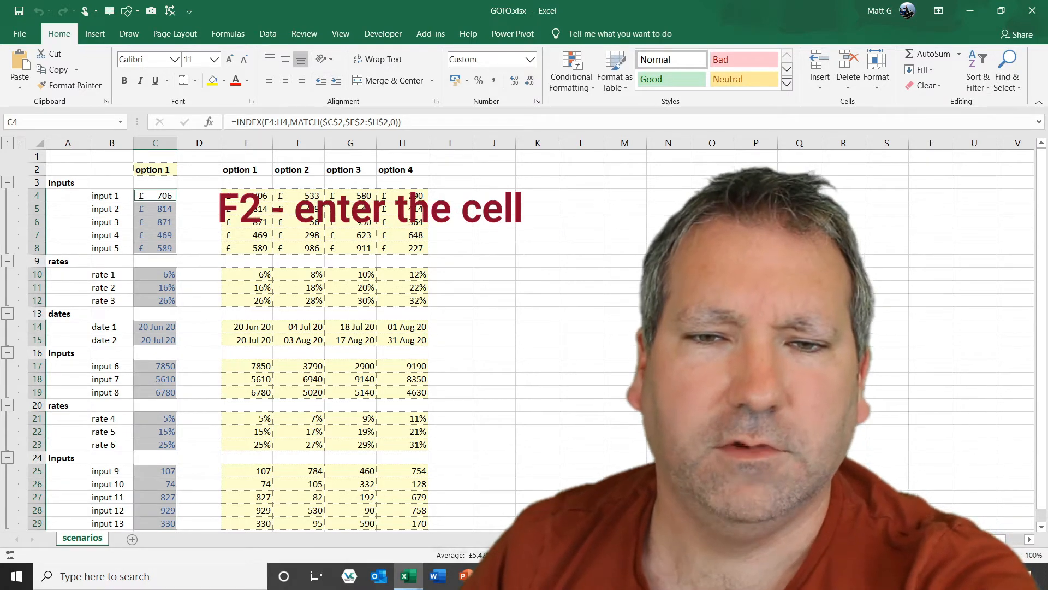
{"action": "key", "text": "F2"}
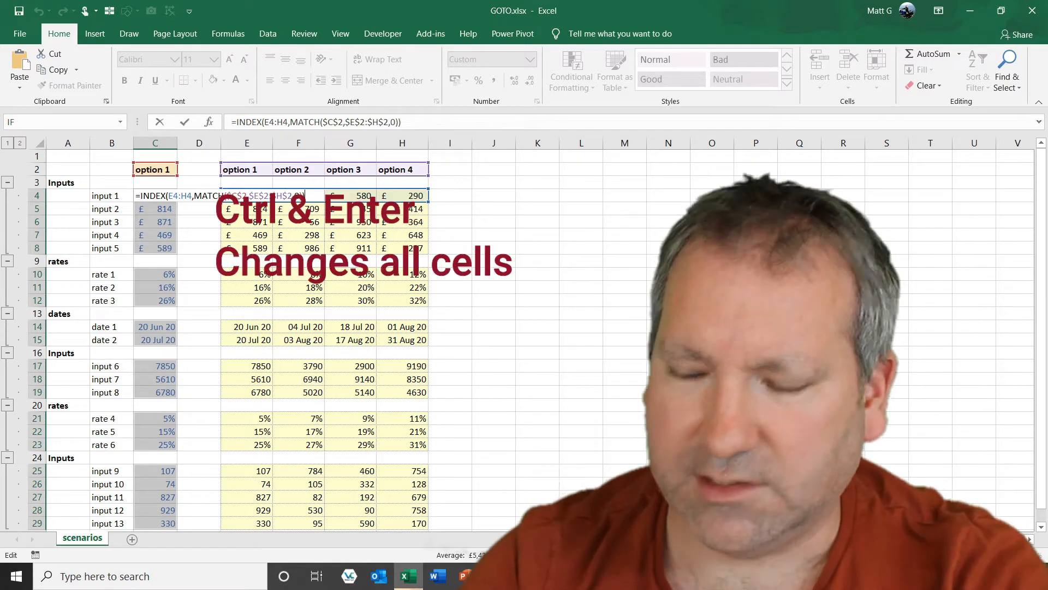
{"action": "key", "text": "ctrl+Return"}
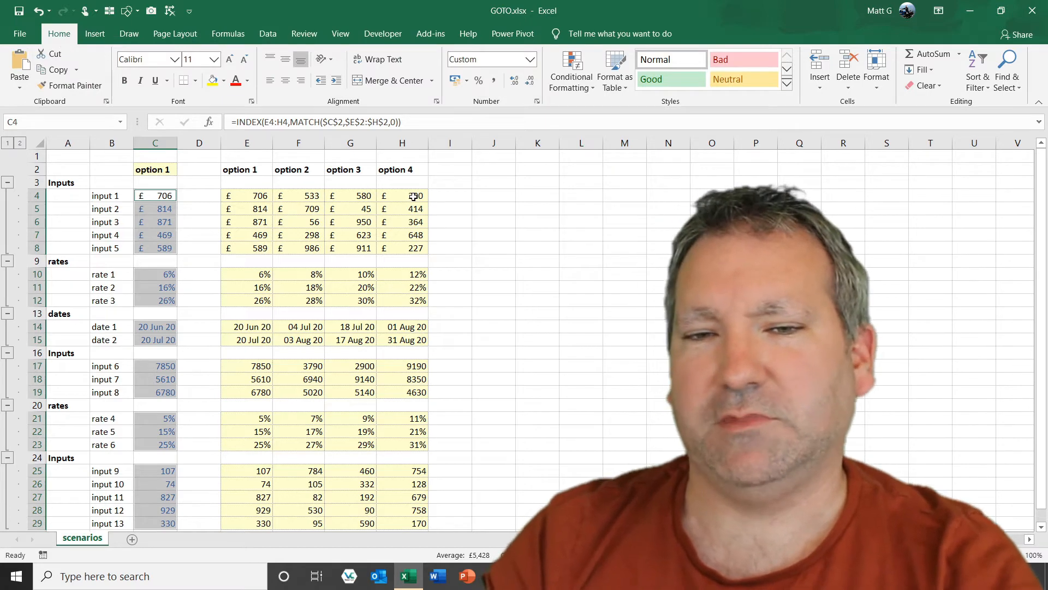
Fill x into every cell of D2:D29 at once as a helper column.
{"action": "left_click", "coordinate": [456, 143]}
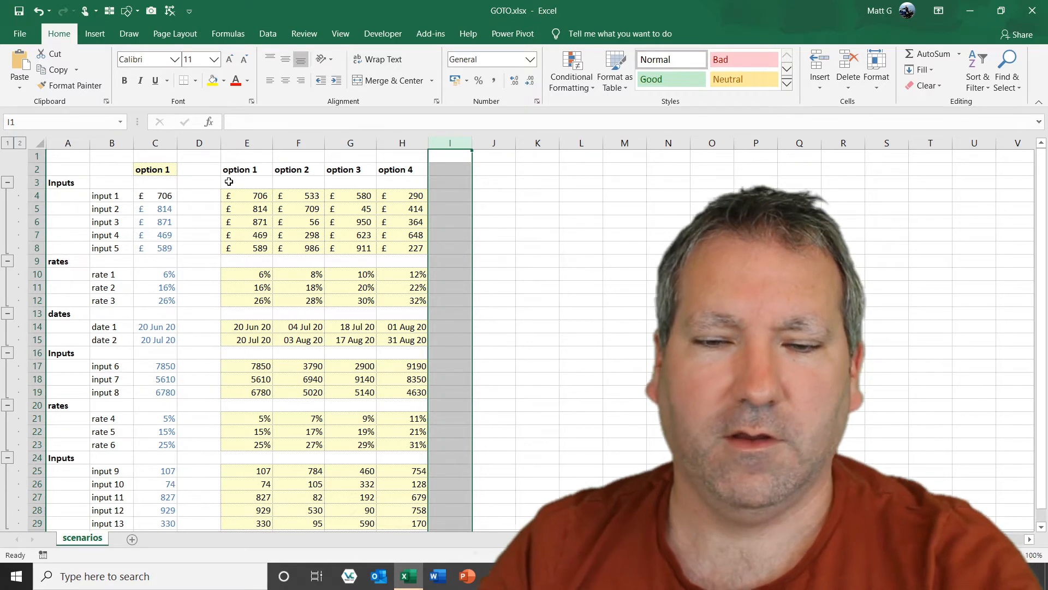
{"action": "left_click", "coordinate": [208, 173]}
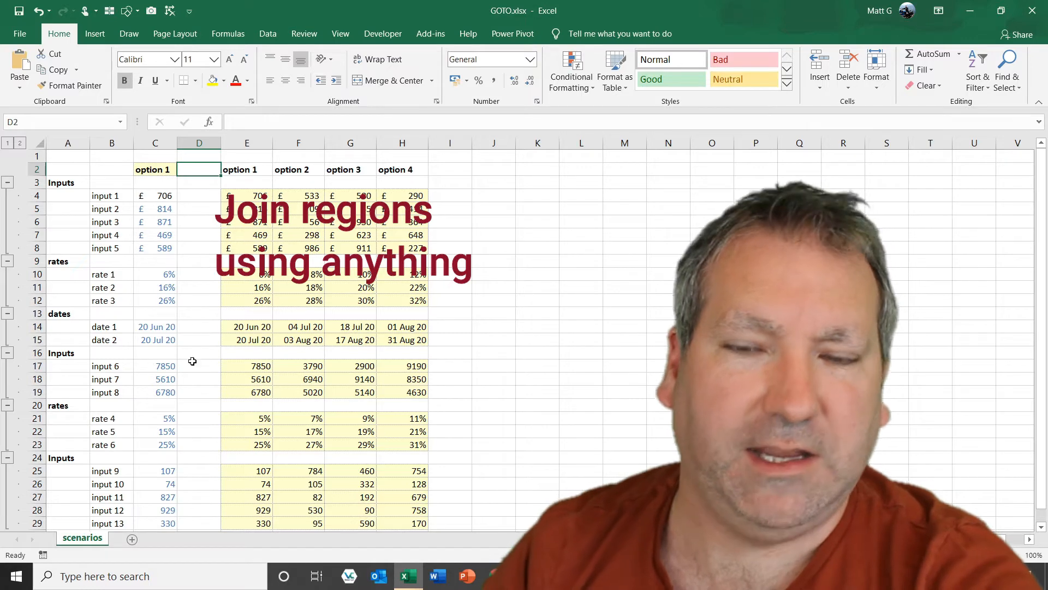
{"action": "left_click", "coordinate": [194, 523], "text": "shift"}
{"action": "type", "text": "x"}
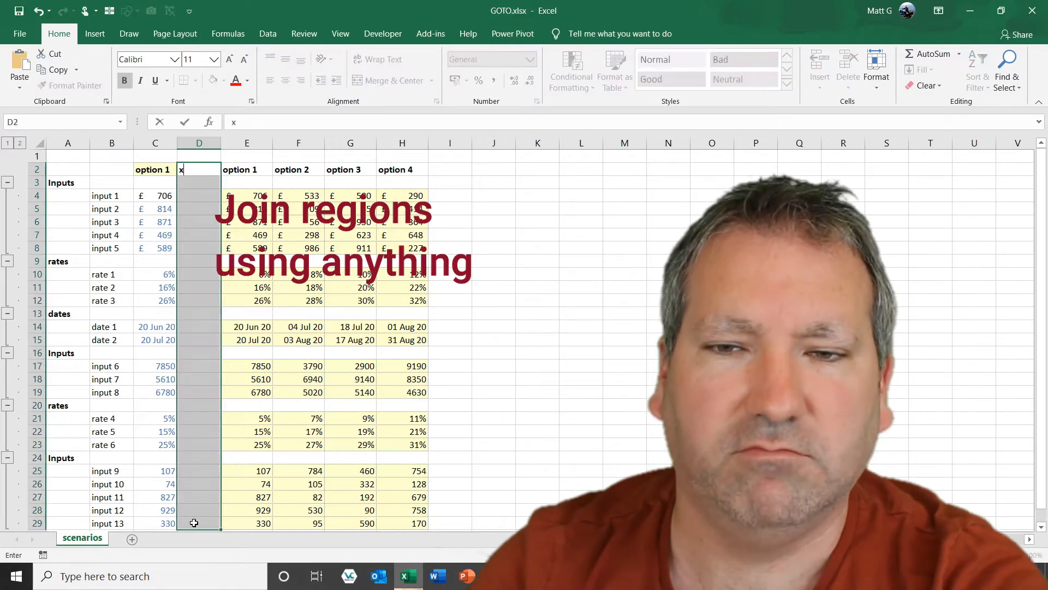
{"action": "key", "text": "ctrl+Return"}
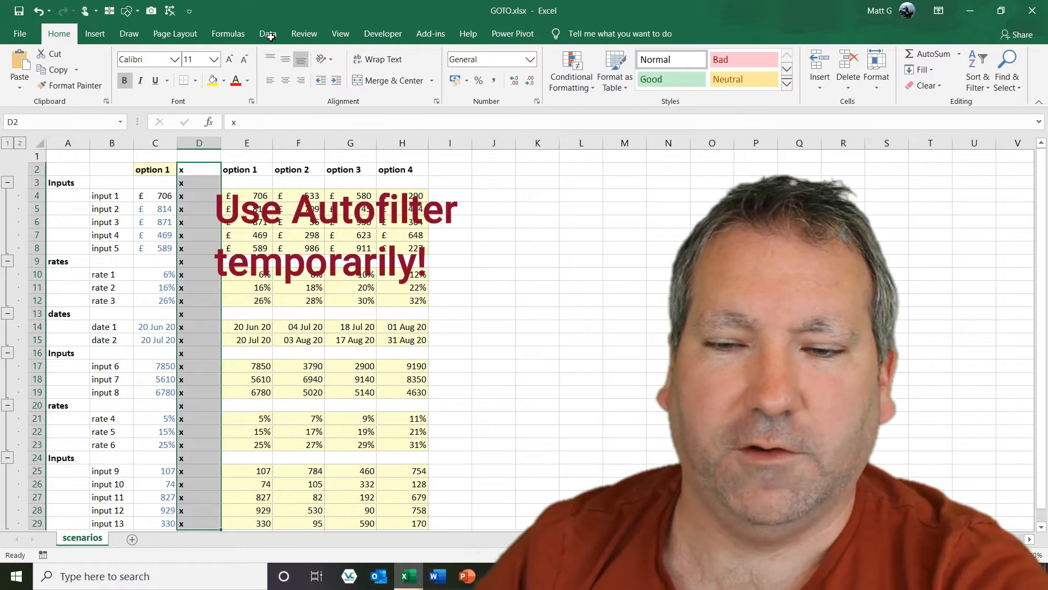
Turn on AutoFilter and filter the option 1 column to exclude blanks.
{"action": "key", "text": "shift+BackSpace"}
{"action": "scroll", "coordinate": [582, 73], "scroll_direction": "down", "scroll_amount": 5}
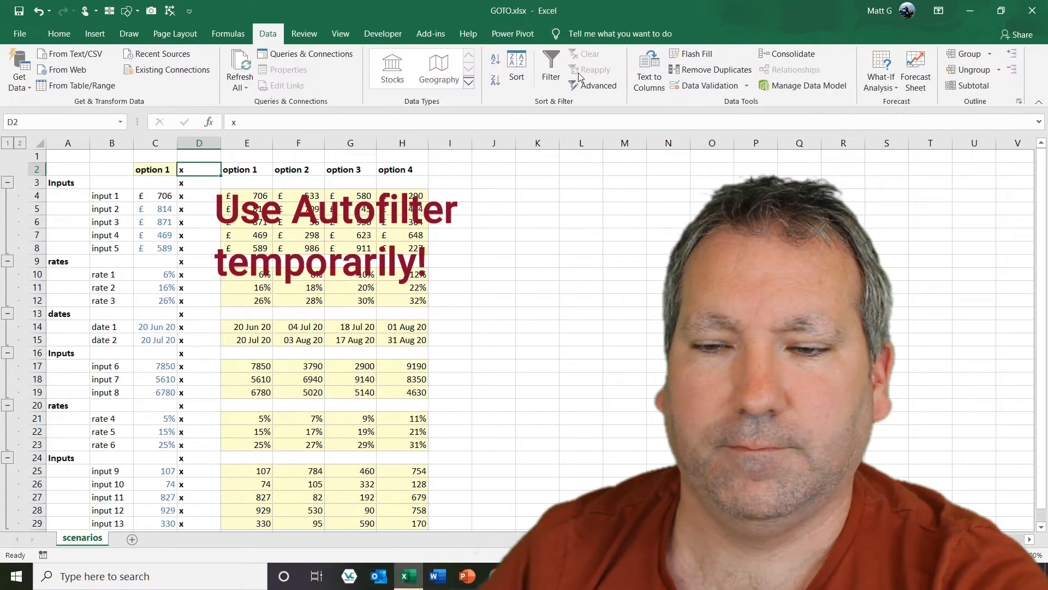
{"action": "left_click", "coordinate": [551, 71]}
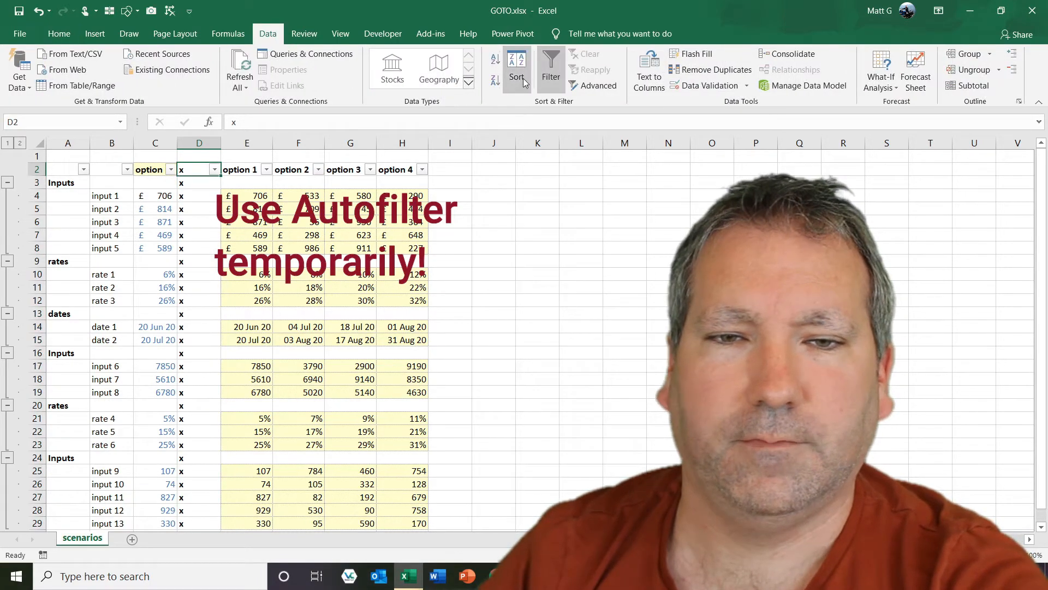
{"action": "left_click", "coordinate": [266, 169]}
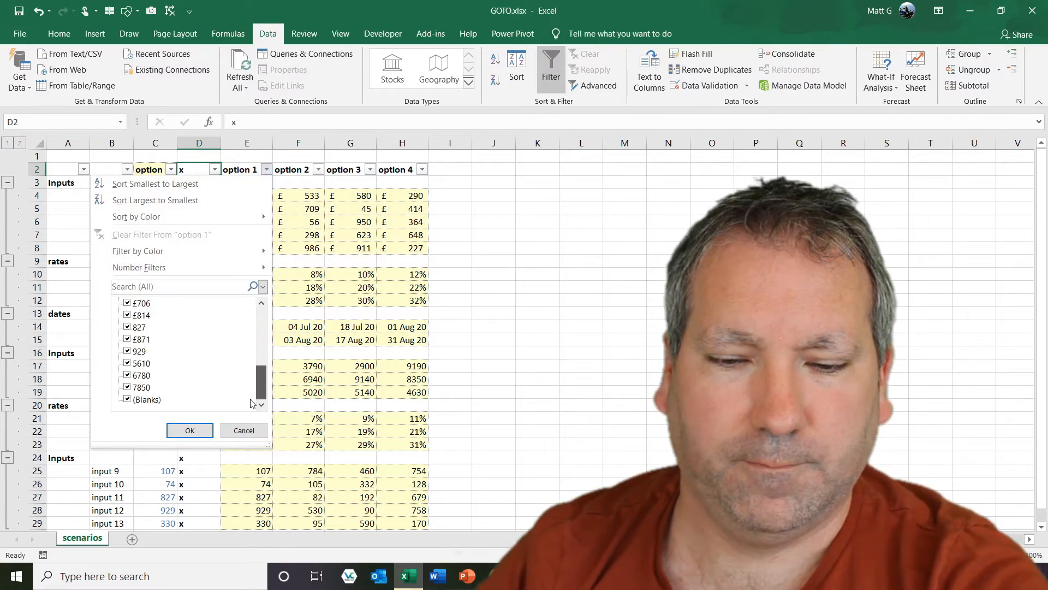
{"action": "scroll", "coordinate": [196, 391], "scroll_direction": "down", "scroll_amount": 10}
{"action": "left_click", "coordinate": [147, 400]}
{"action": "left_click", "coordinate": [190, 430]}
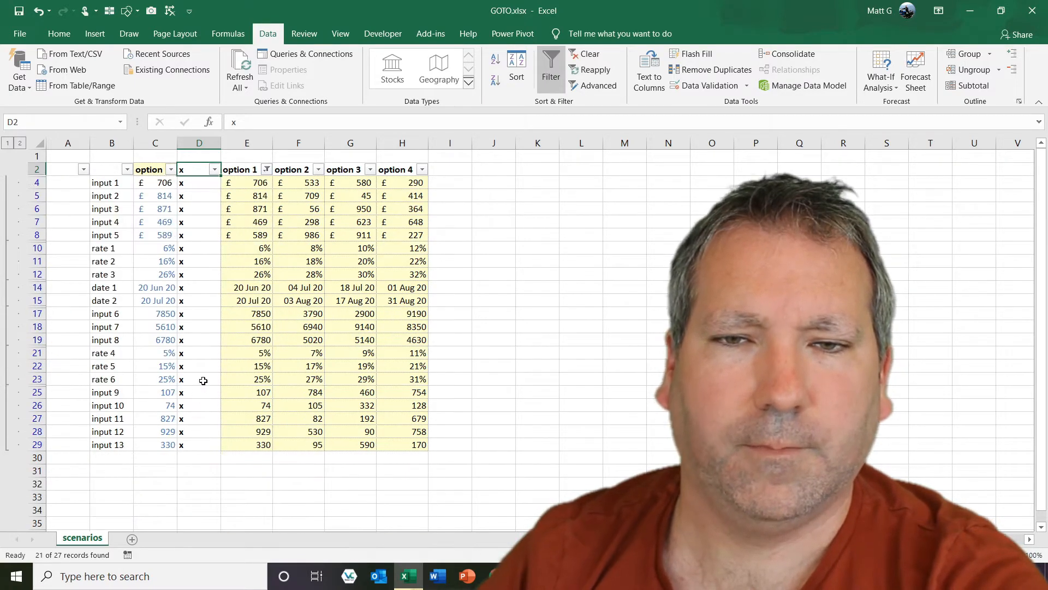
Fill xx into all visible cells of I4:I29 at once.
{"action": "left_click", "coordinate": [441, 184]}
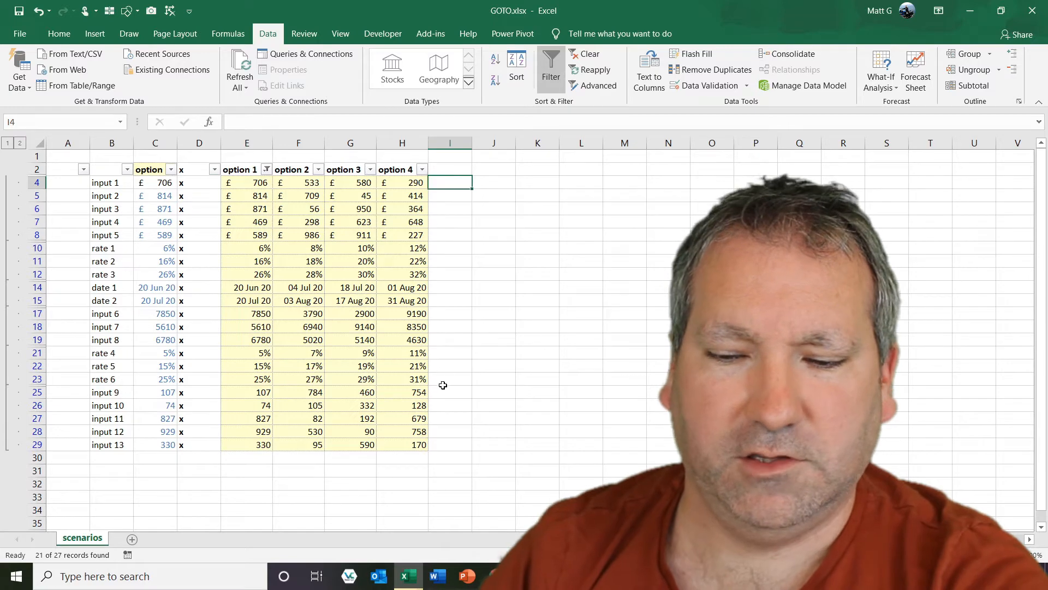
{"action": "left_click", "coordinate": [446, 442], "text": "shift"}
{"action": "type", "text": "xx"}
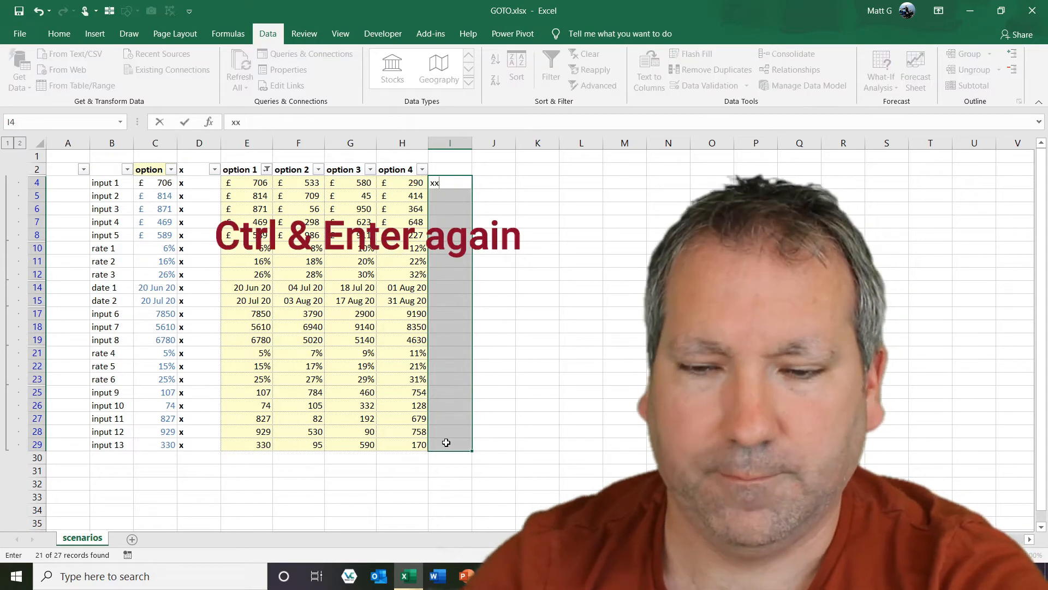
{"action": "key", "text": "ctrl+Return"}
Clear the option 1 filter by reselecting all values.
{"action": "left_click", "coordinate": [267, 170]}
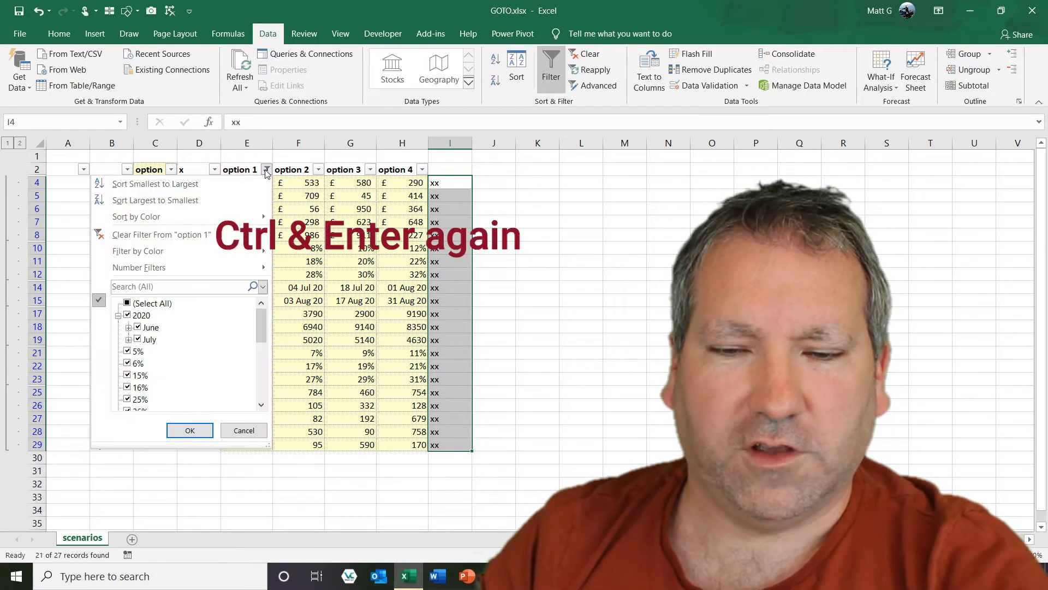
{"action": "left_click", "coordinate": [137, 303]}
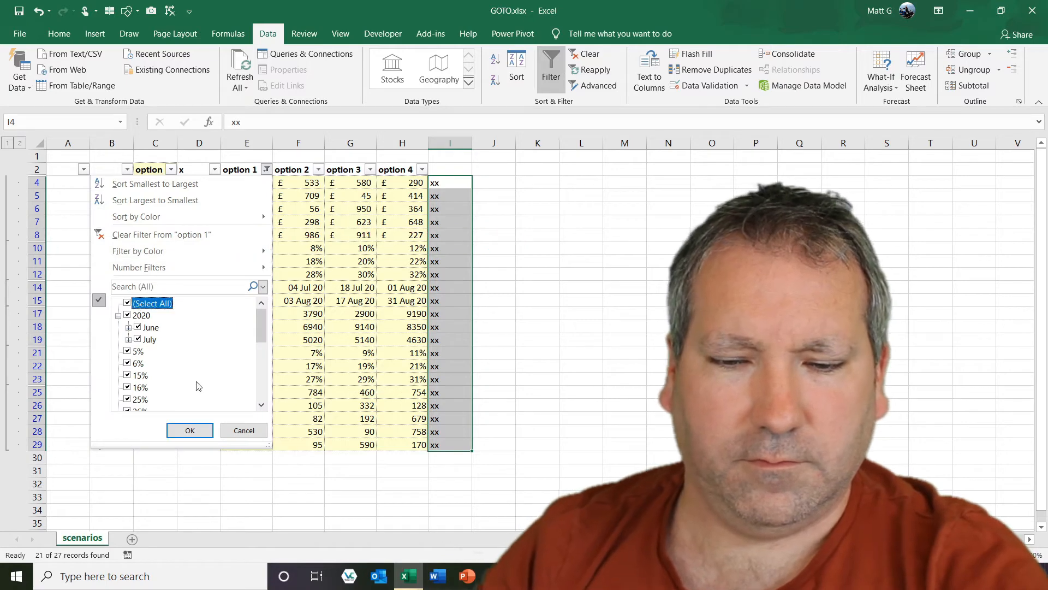
{"action": "left_click", "coordinate": [190, 430]}
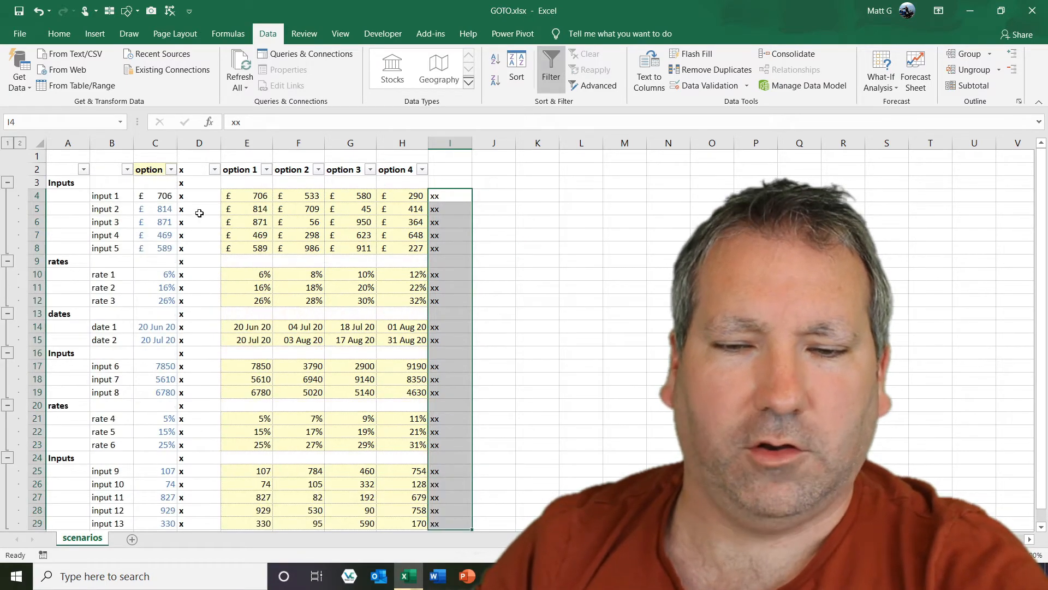
Clear the helper x values from column D.
{"action": "left_click", "coordinate": [206, 142]}
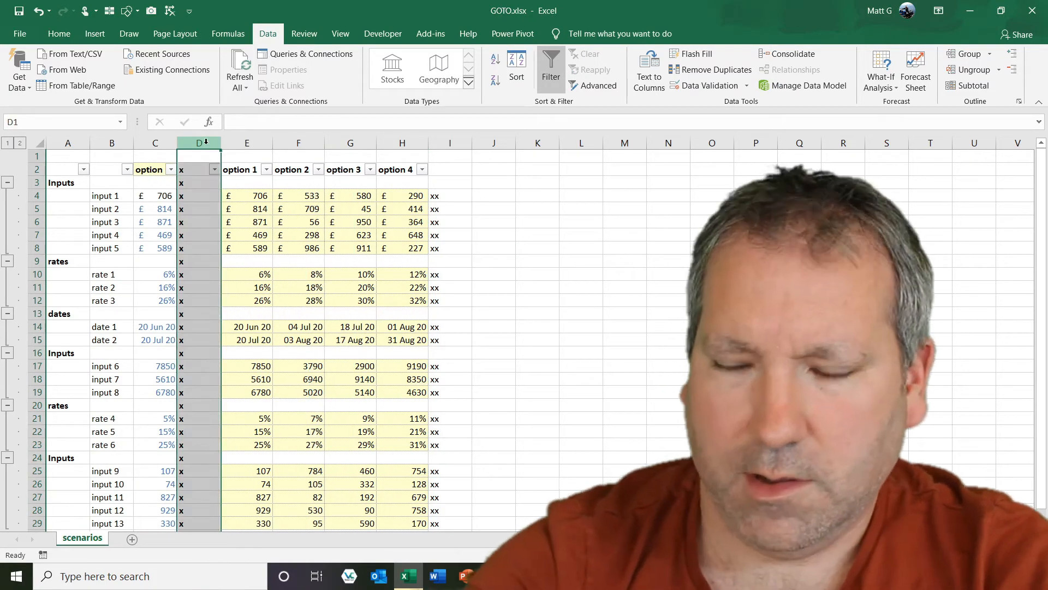
{"action": "key", "text": "Delete"}
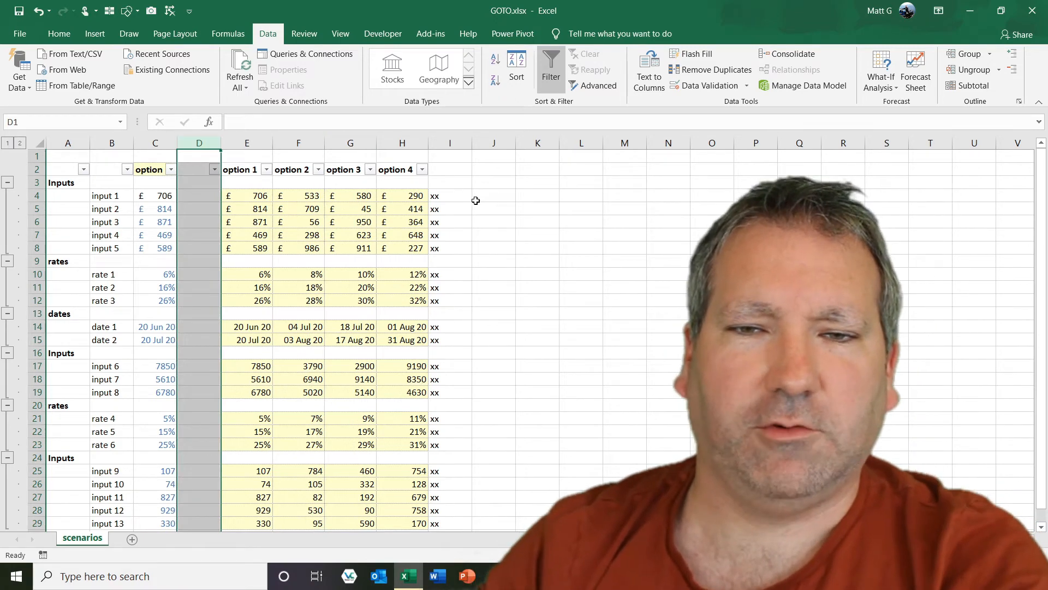
{"action": "left_click", "coordinate": [446, 199]}
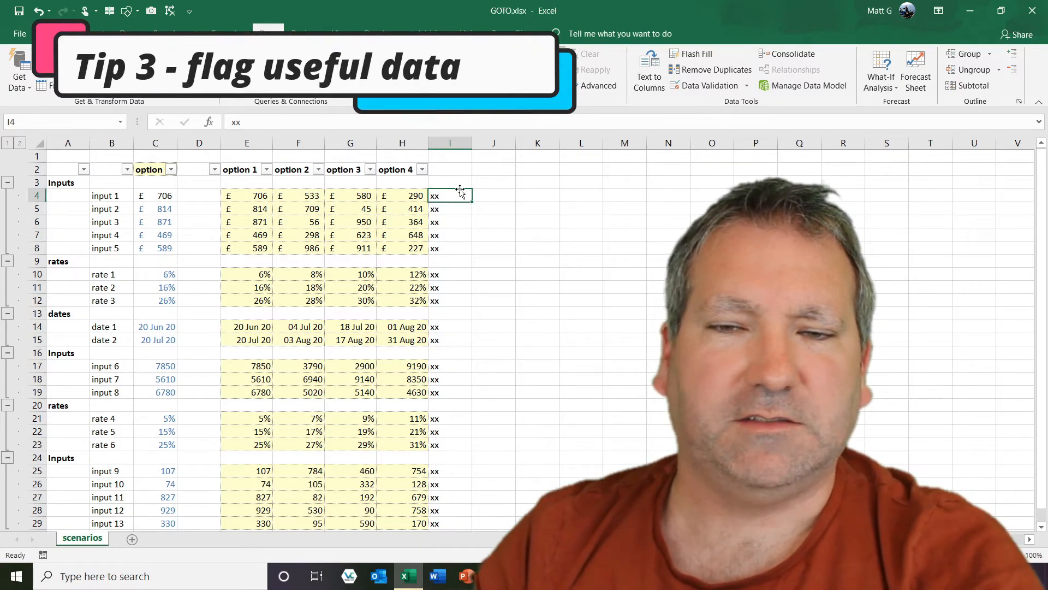
Flag rows 4 and 23 by entering xxx in J4 and J23.
{"action": "left_click", "coordinate": [498, 197]}
{"action": "type", "text": "xxx"}
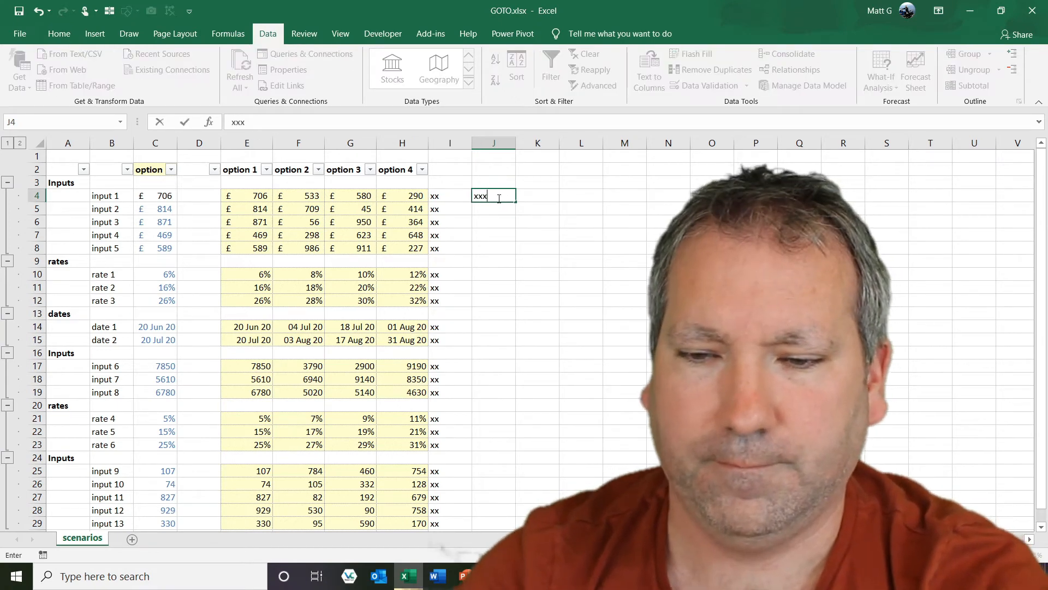
{"action": "key", "text": "Return"}
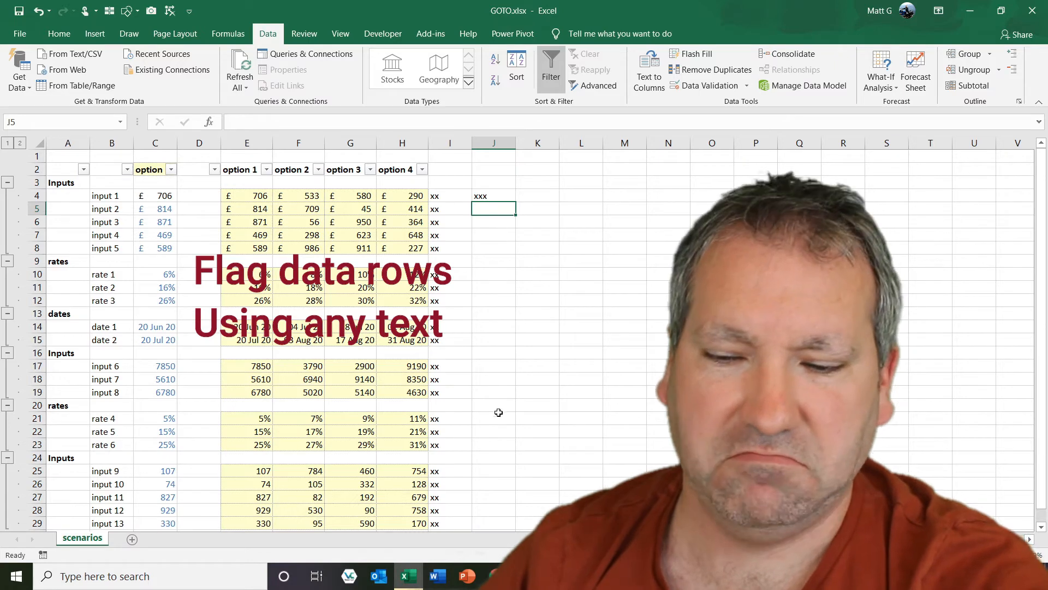
{"action": "left_click", "coordinate": [496, 443]}
{"action": "type", "text": "xxx"}
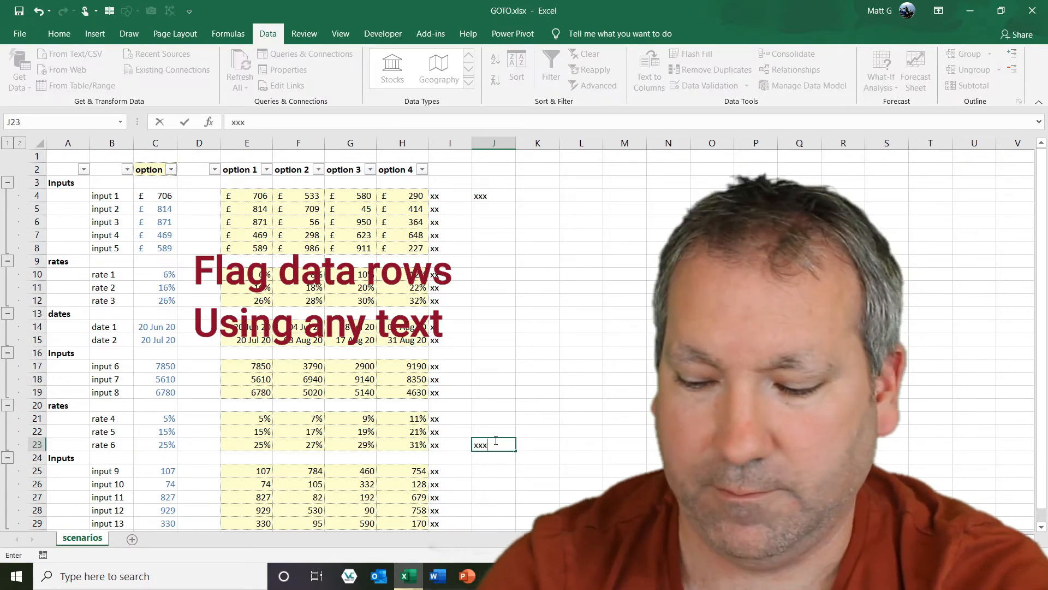
{"action": "key", "text": "ctrl+Return"}
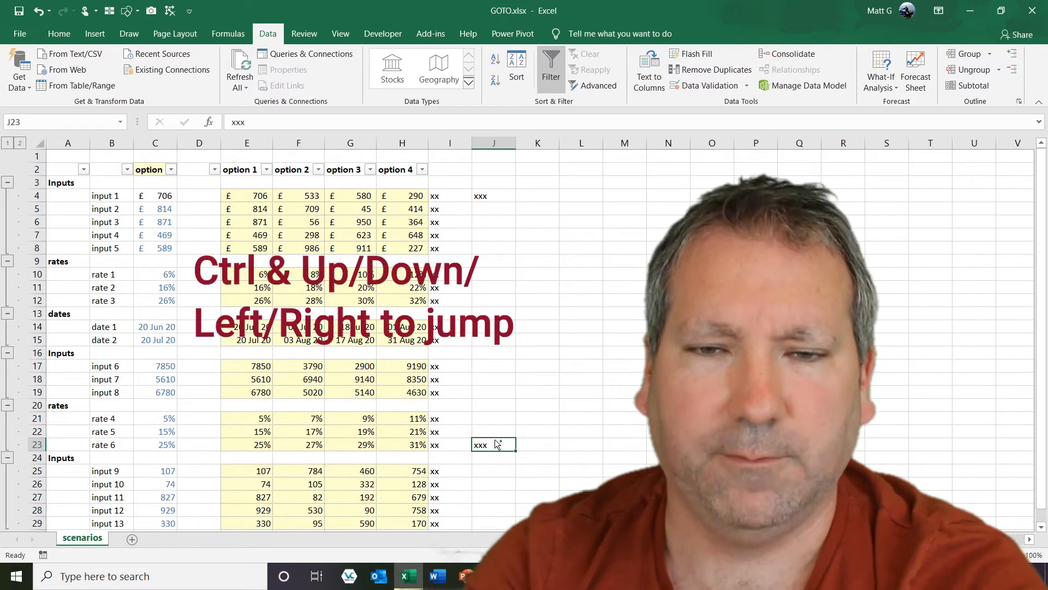
Jump back and forth between the flagged cells in column J.
{"action": "key", "text": "ctrl+Up"}
{"action": "key", "text": "ctrl+Down"}
{"action": "key", "text": "ctrl+Up"}
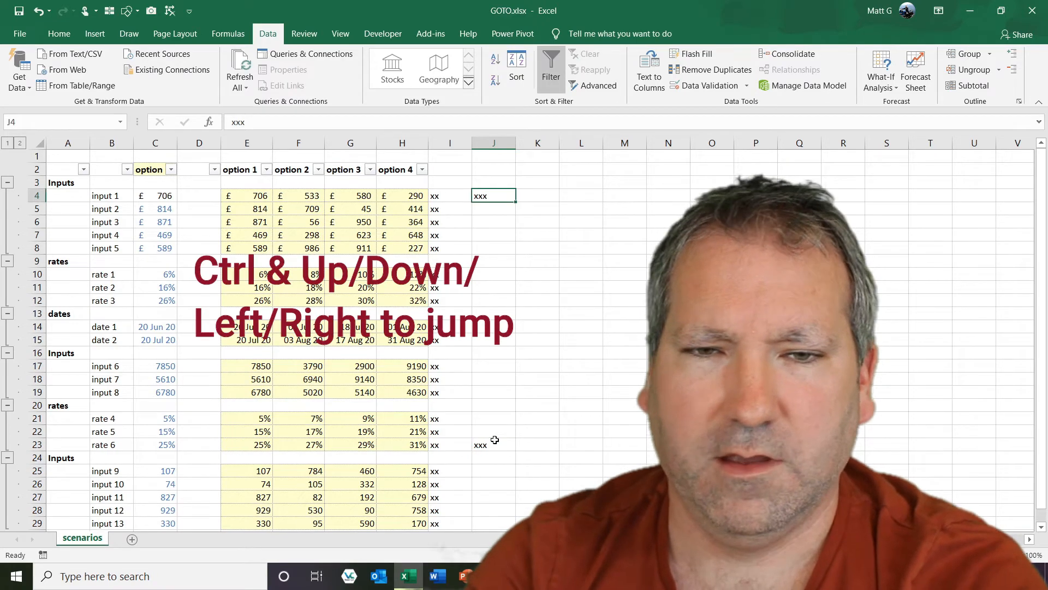
{"action": "key", "text": "ctrl+Down"}
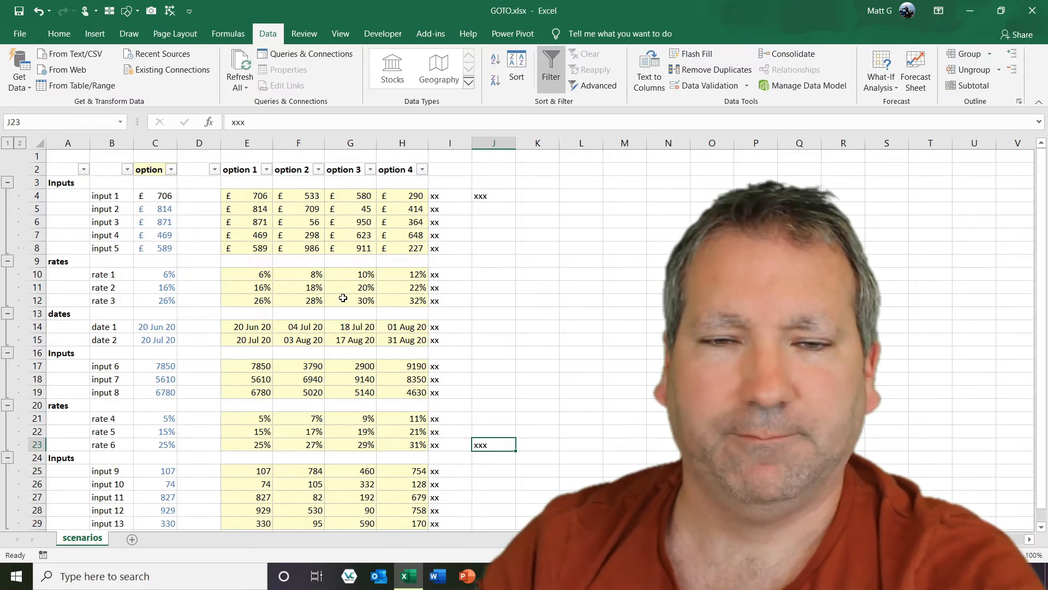
Collapse the outline to level 1, then expand only the two rates groups.
{"action": "left_click", "coordinate": [7, 143]}
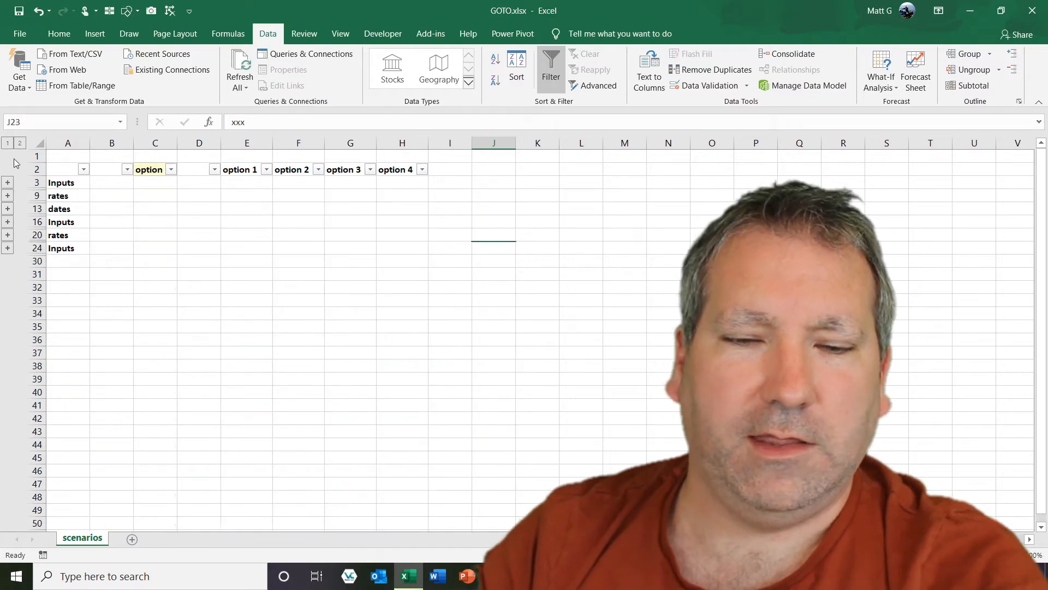
{"action": "left_click", "coordinate": [7, 197]}
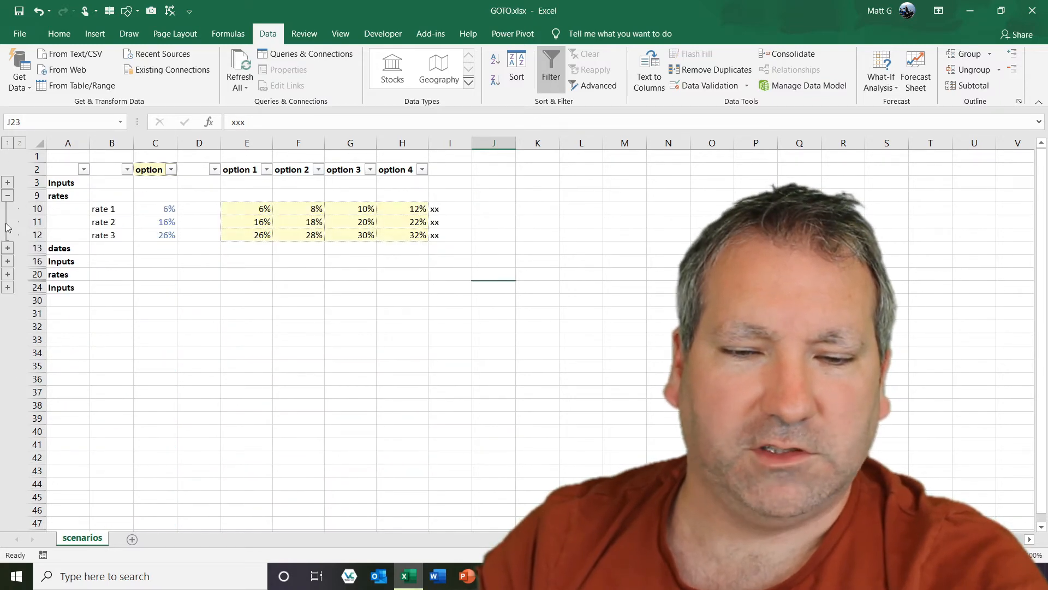
{"action": "left_click", "coordinate": [7, 274]}
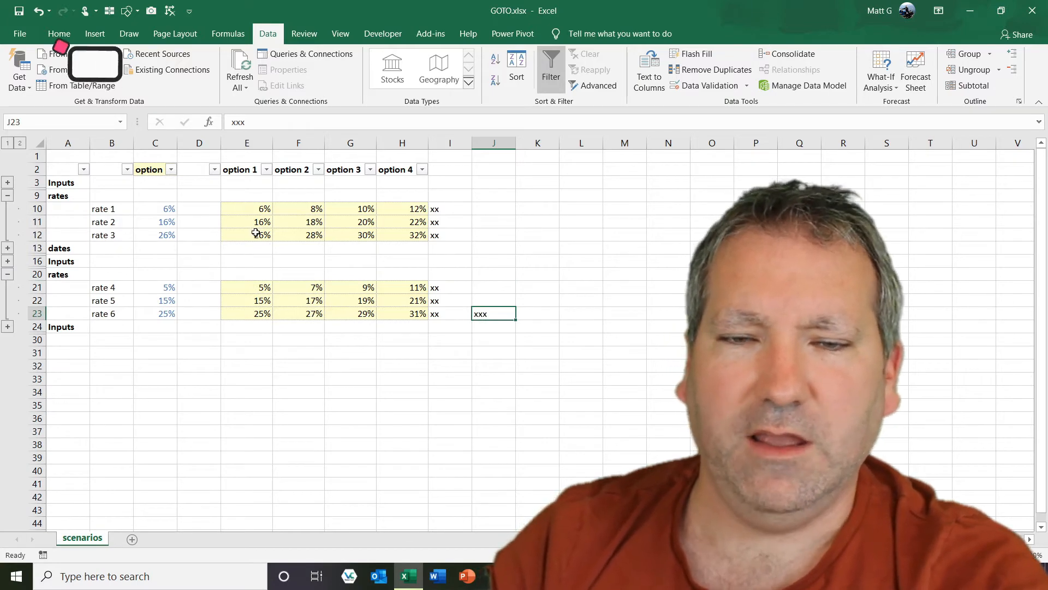
Try to copy only the visible cells of E10:E23 and paste them at E32.
{"action": "left_click", "coordinate": [255, 212]}
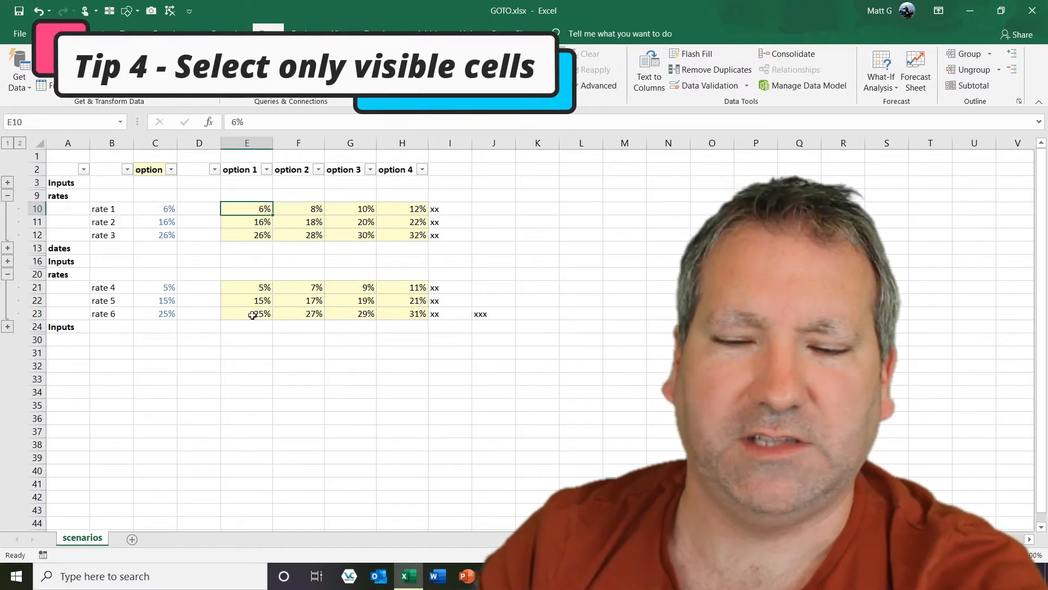
{"action": "left_click", "coordinate": [252, 317], "text": "shift"}
{"action": "key", "text": "alt+semicolon"}
{"action": "key", "text": "ctrl+c"}
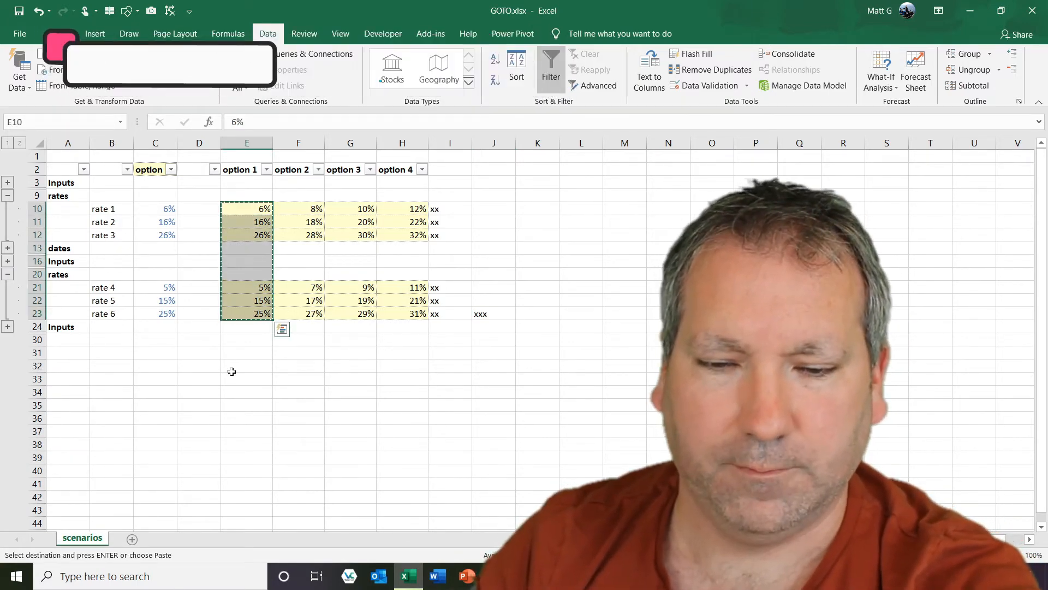
{"action": "left_click", "coordinate": [259, 369]}
{"action": "key", "text": "ctrl+v"}
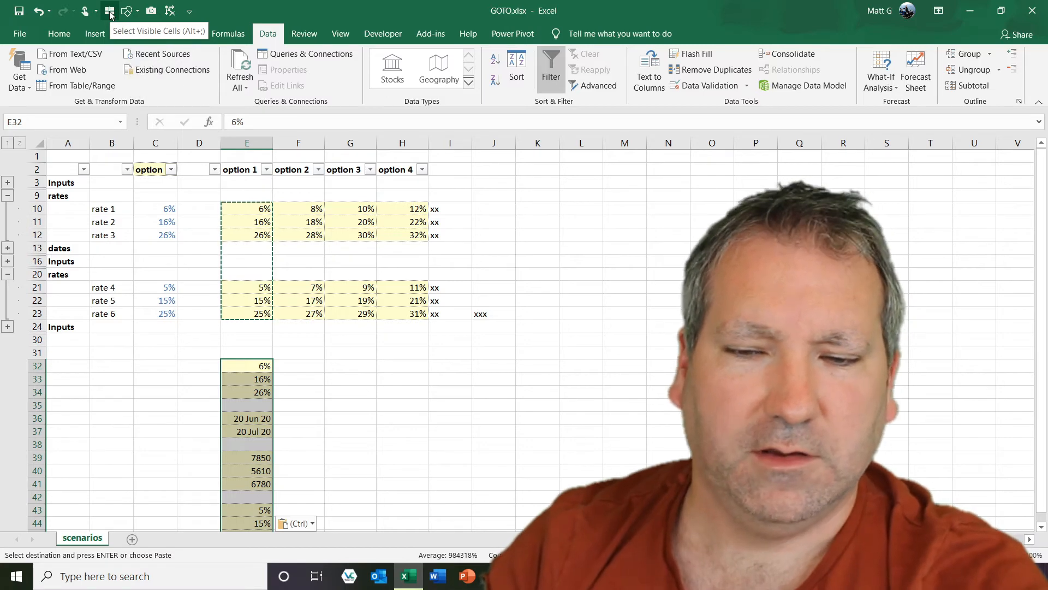
Reselect E10:E23 and narrow the selection to visible cells only.
{"action": "left_click_drag", "start_coordinate": [257, 208], "coordinate": [259, 318]}
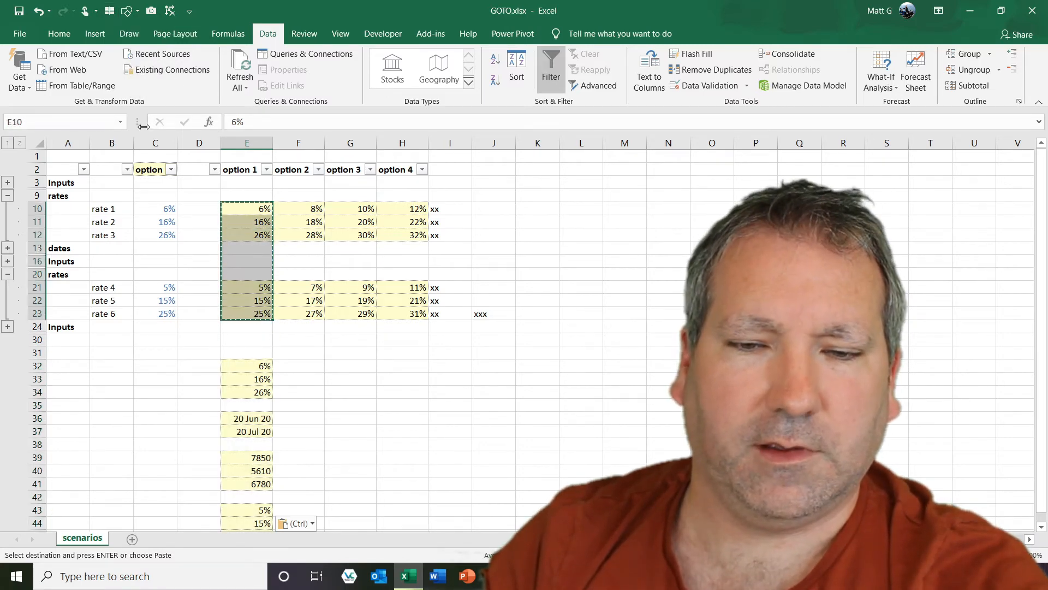
{"action": "left_click", "coordinate": [110, 10]}
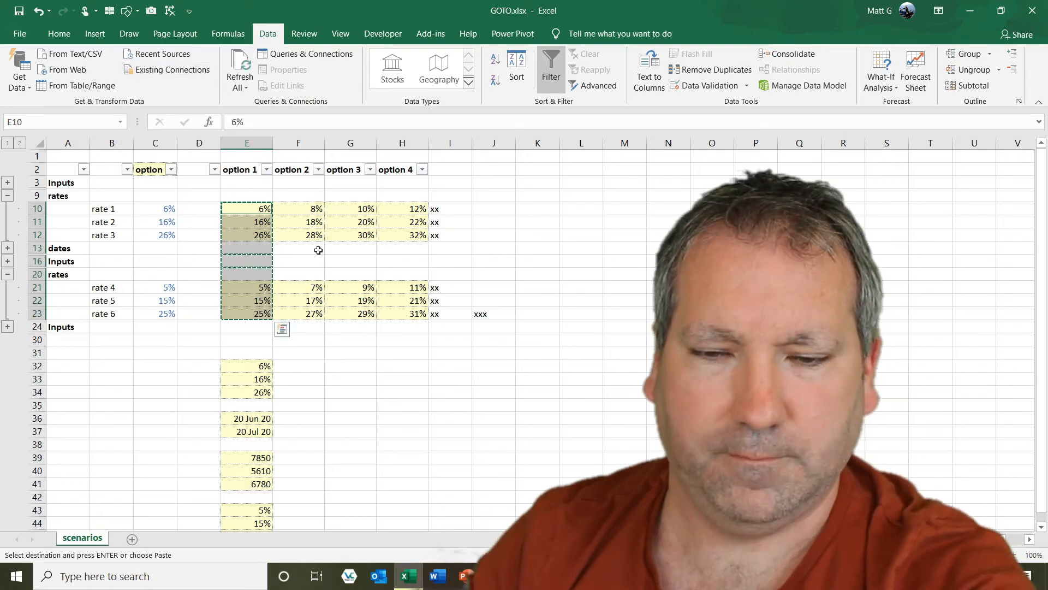
Paste the copied visible cells starting at G32.
{"action": "left_click", "coordinate": [350, 366]}
{"action": "key", "text": "ctrl+v"}
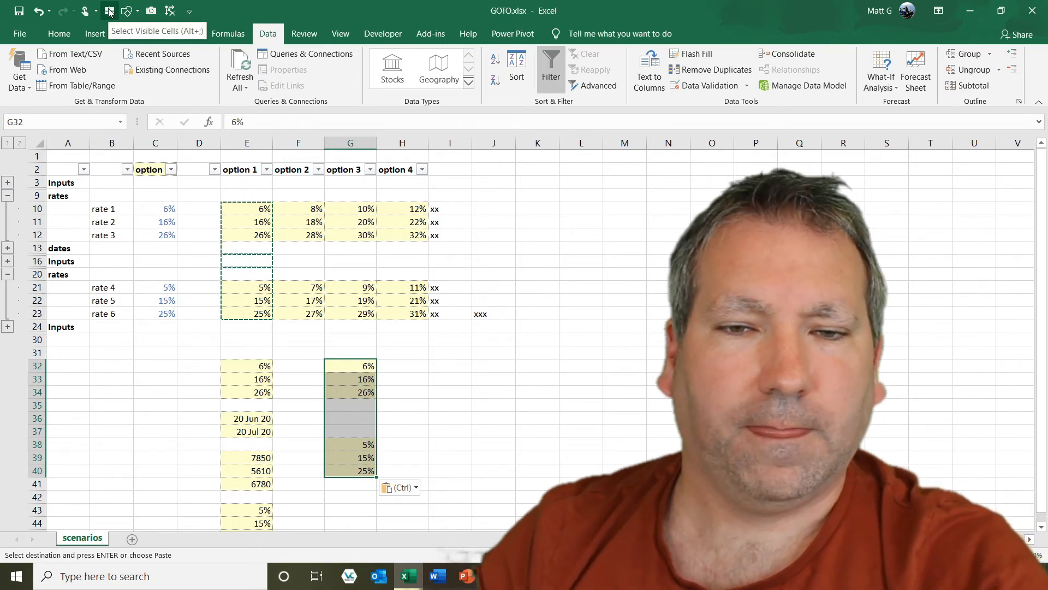
Open the Quick Access Toolbar options and find Select Visible Cells among the commands not in the ribbon.
{"action": "left_click", "coordinate": [20, 34]}
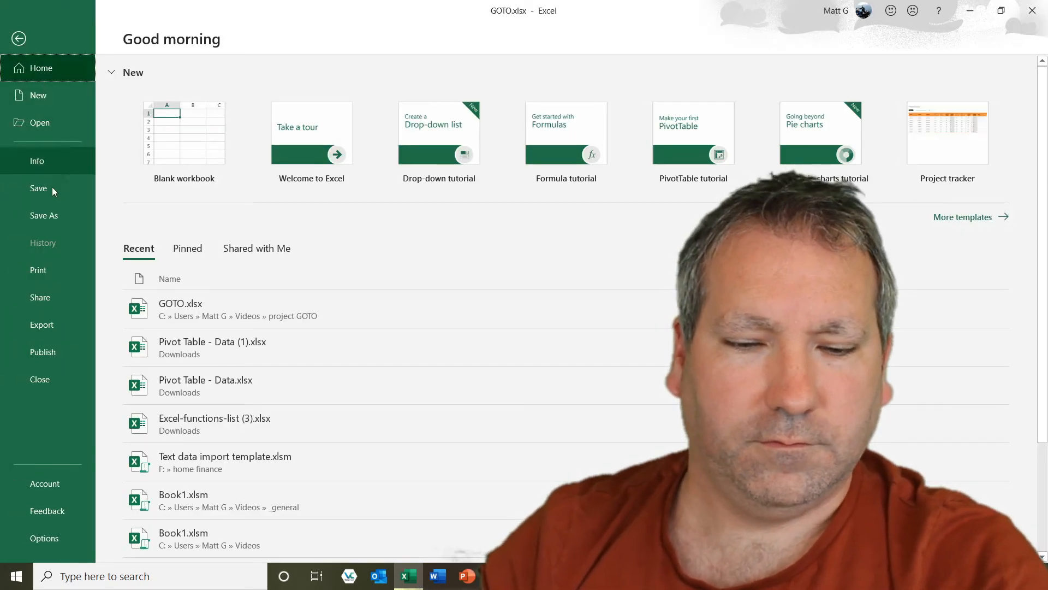
{"action": "left_click", "coordinate": [41, 539]}
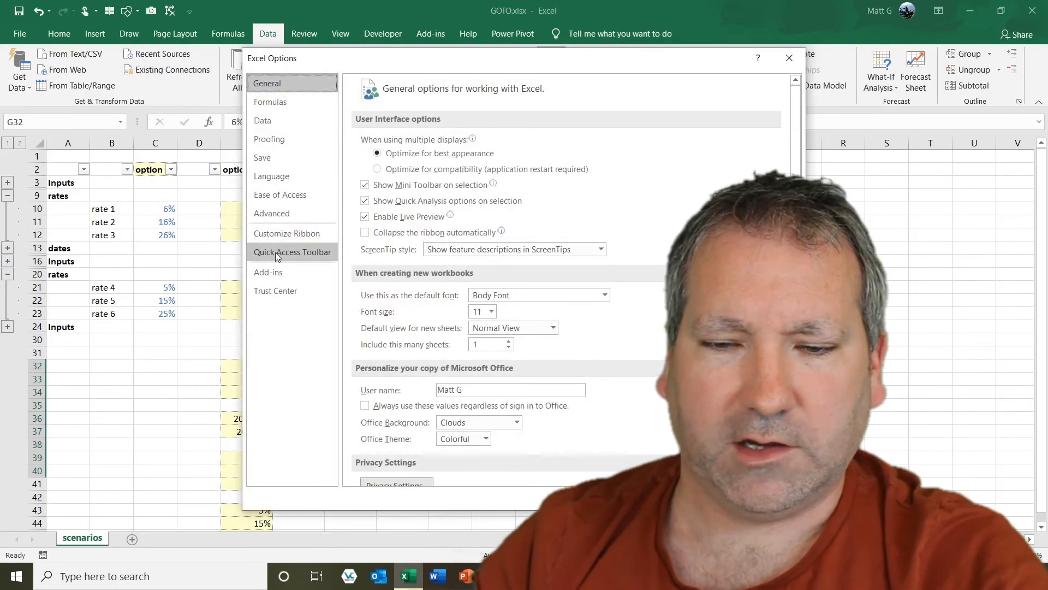
{"action": "left_click", "coordinate": [275, 252]}
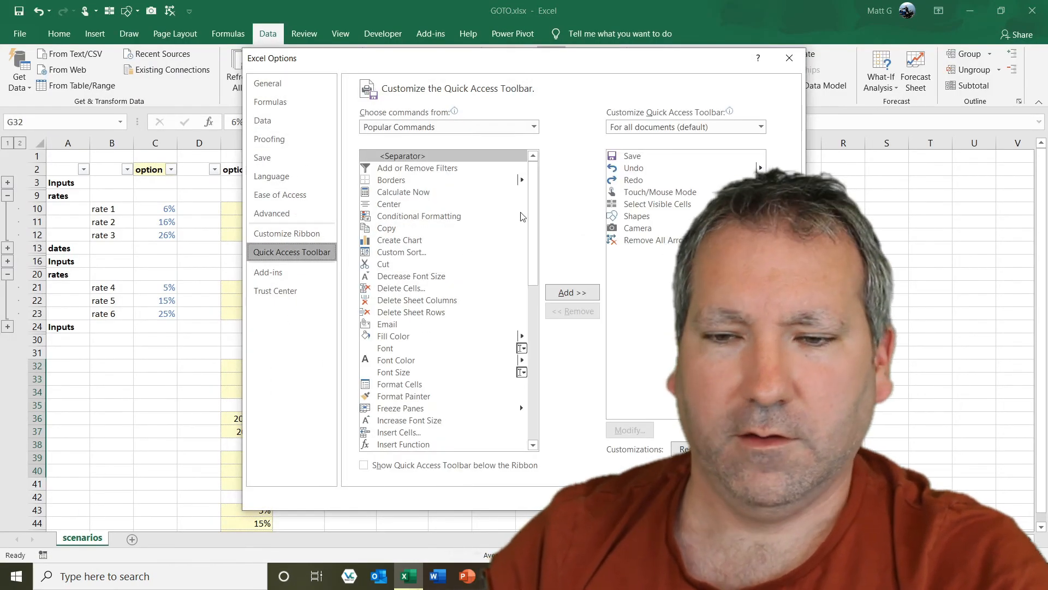
{"action": "left_click", "coordinate": [533, 127]}
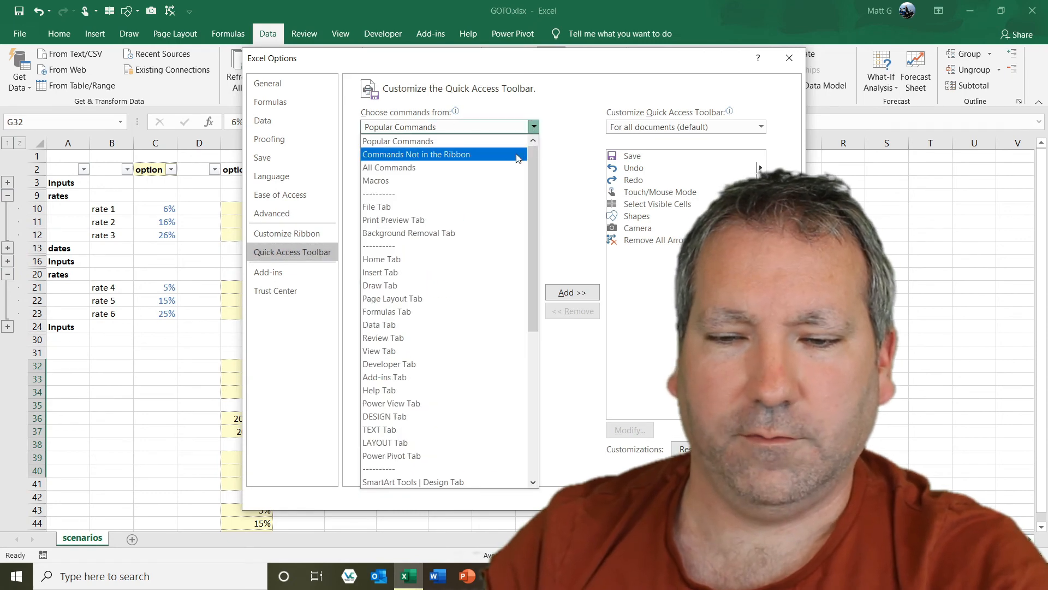
{"action": "left_click", "coordinate": [475, 156]}
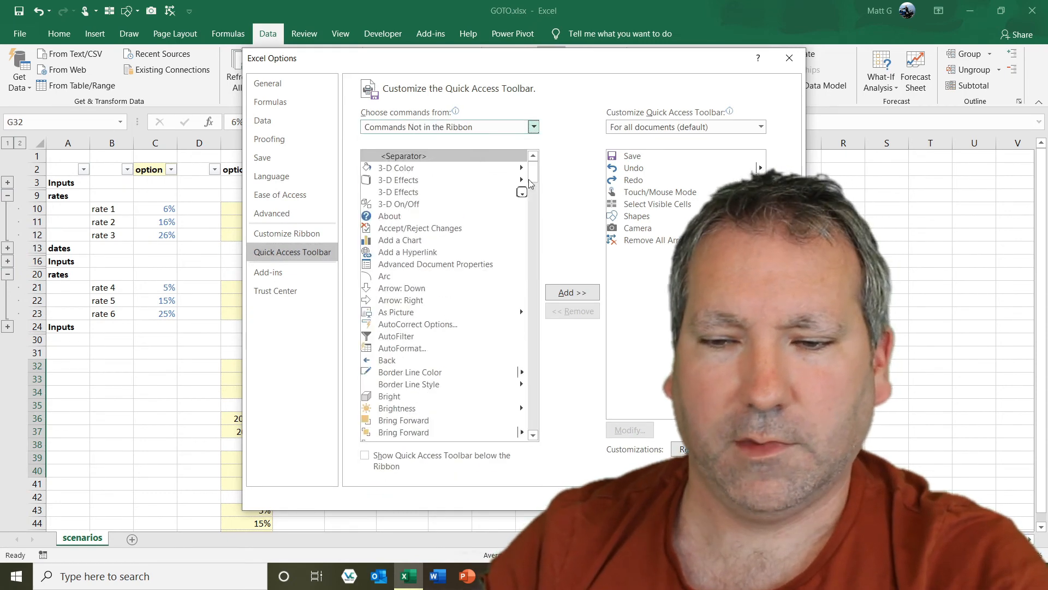
{"action": "left_click", "coordinate": [529, 267]}
{"action": "left_click_drag", "start_coordinate": [527, 264], "coordinate": [518, 372]}
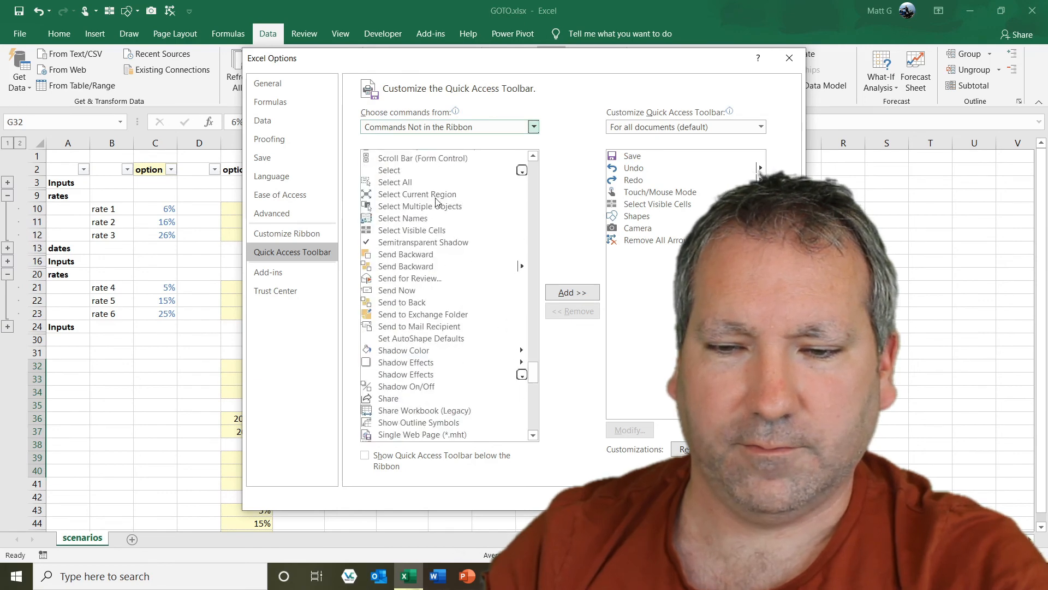
{"action": "left_click", "coordinate": [426, 234]}
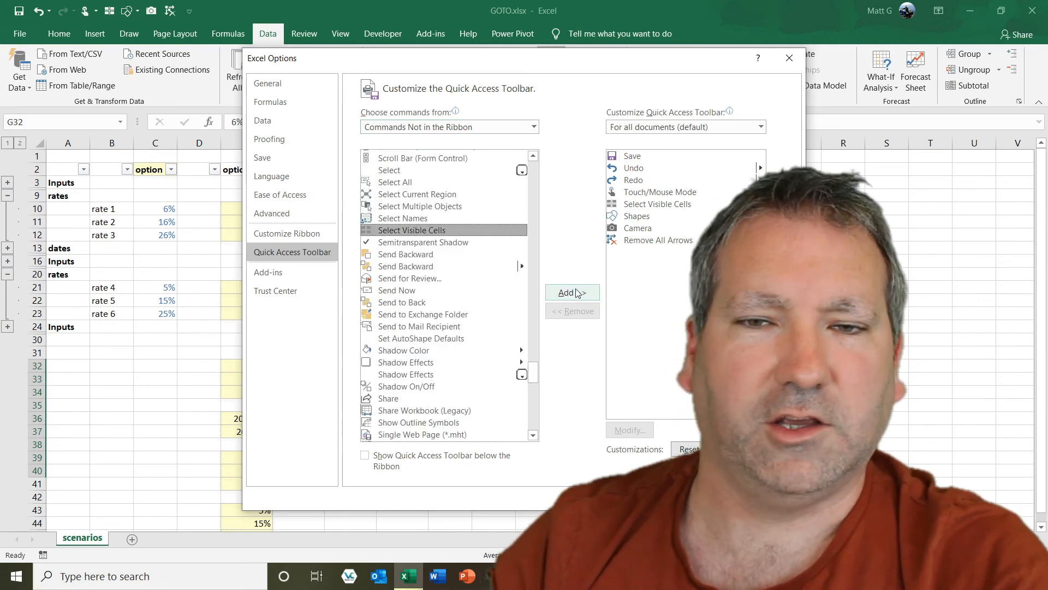